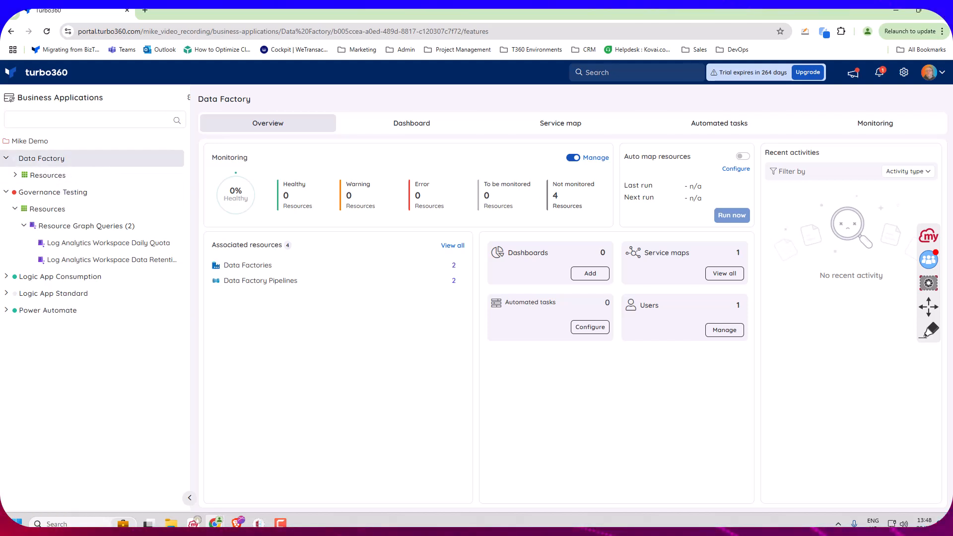
Open the Resource Graph Queries list of the Governance Testing business application.
key(ctrl+minus)
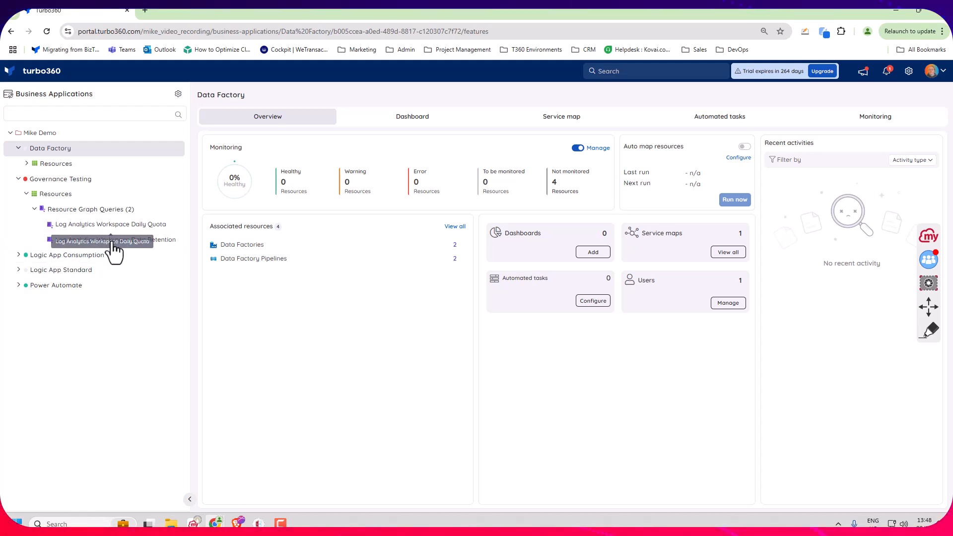
click(67, 180)
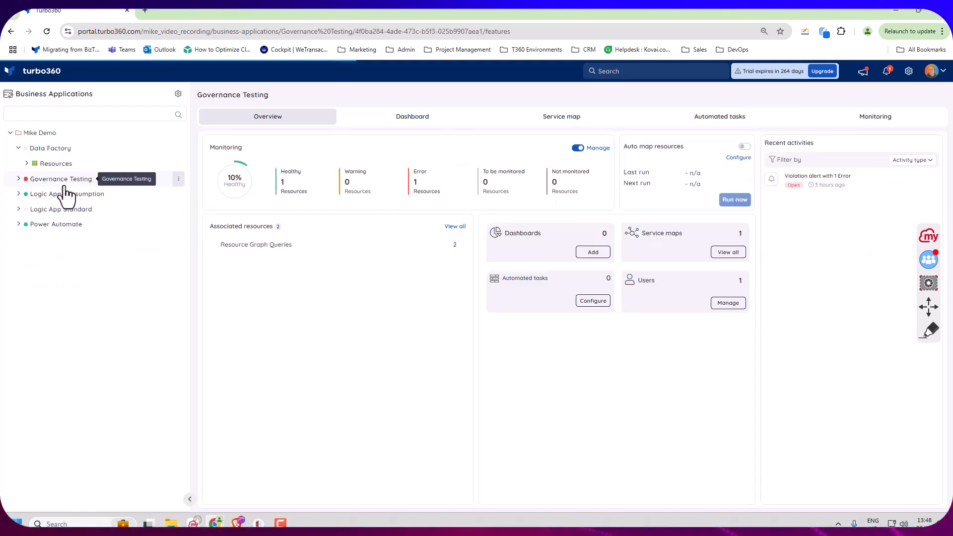
click(19, 179)
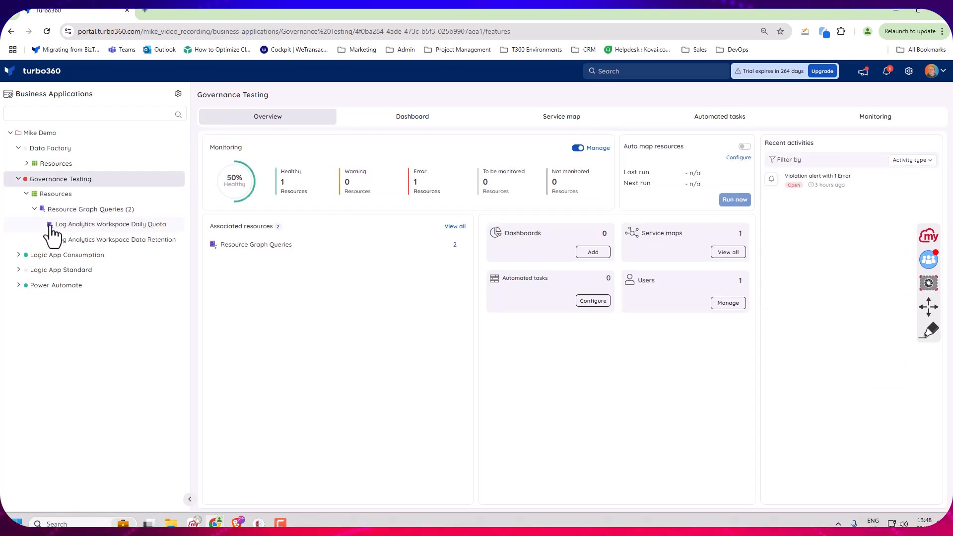
click(104, 212)
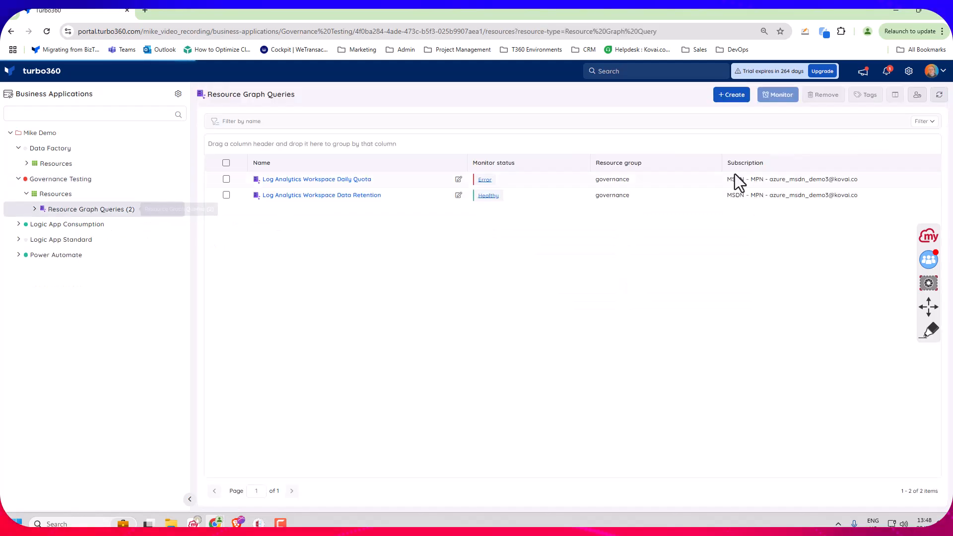
click(729, 99)
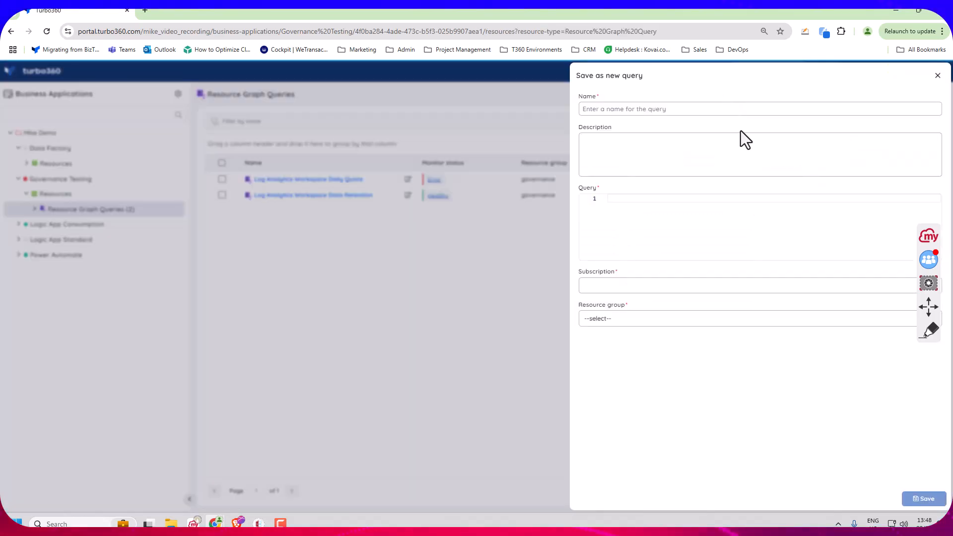
click(681, 109)
text(test)
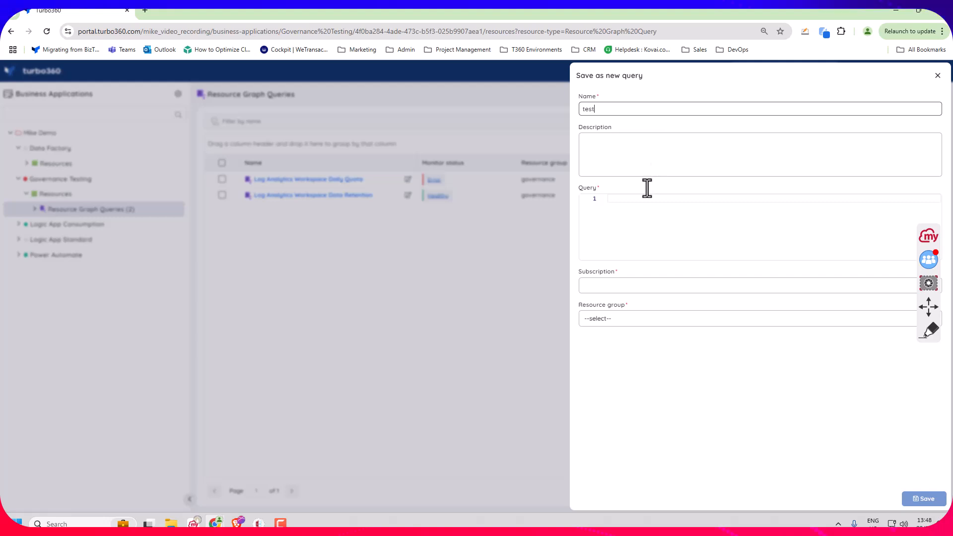
click(640, 290)
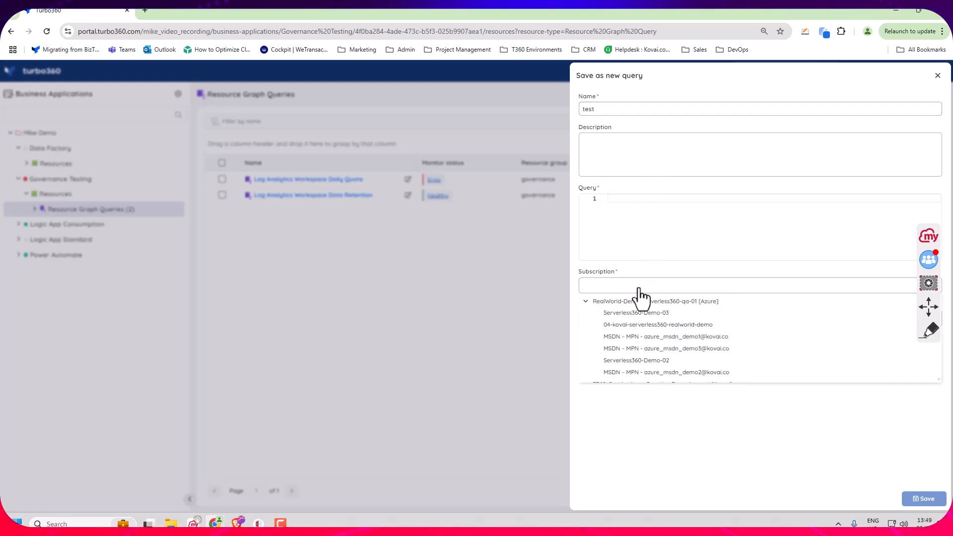
click(640, 289)
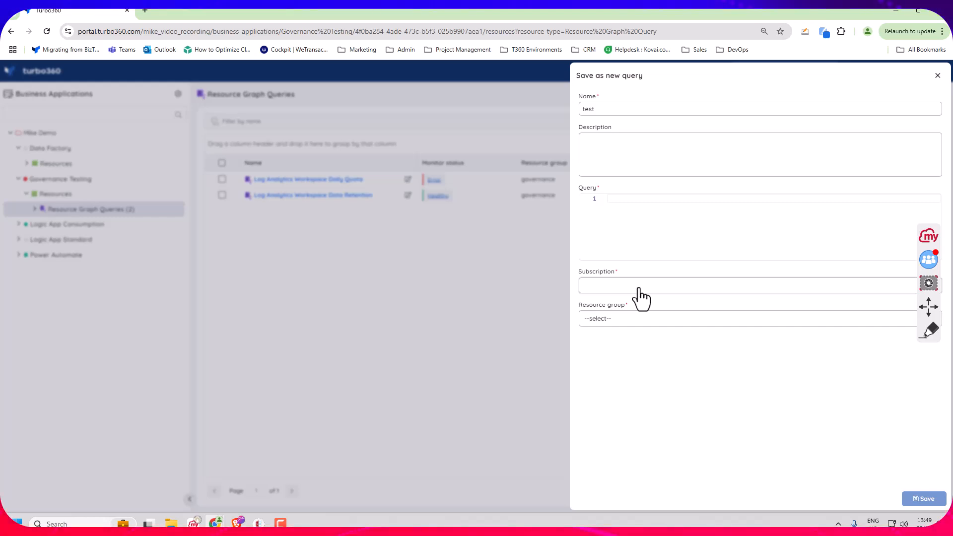
click(938, 76)
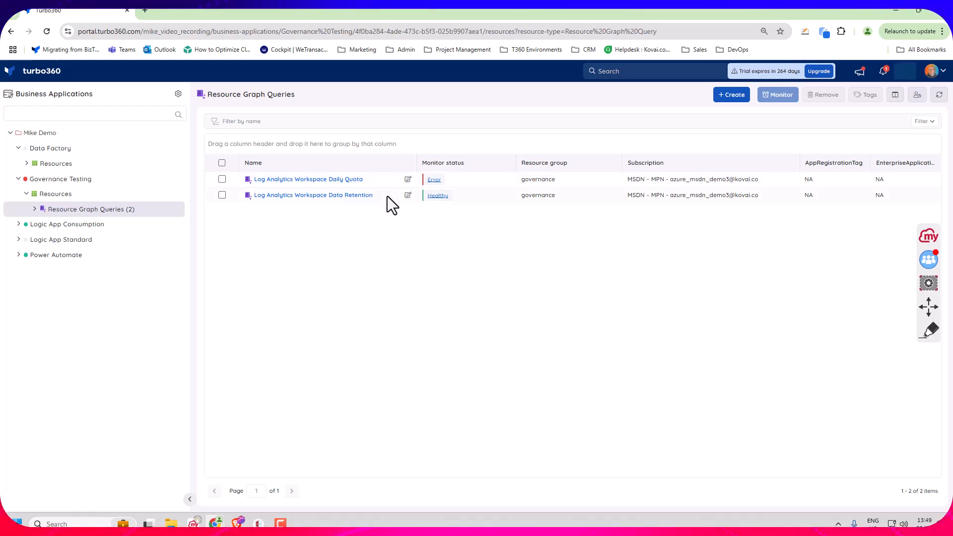
View the monitor error details of the Log Analytics Workspace Daily Quota query, and run its query with table results.
click(434, 180)
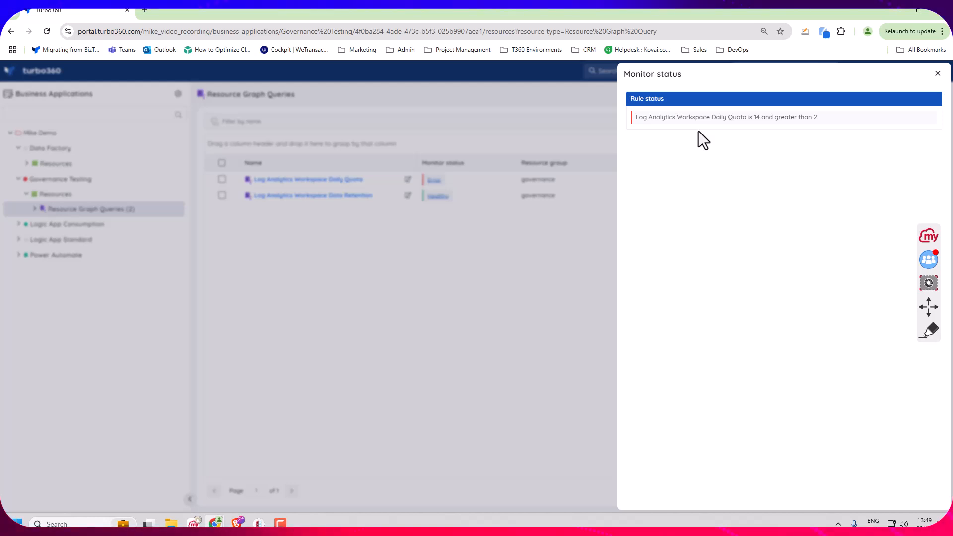
click(938, 74)
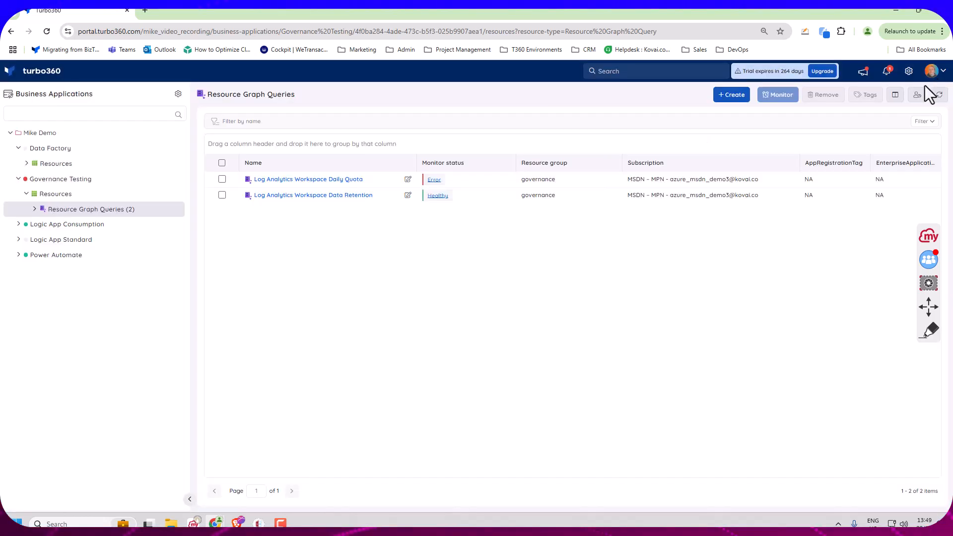
click(318, 183)
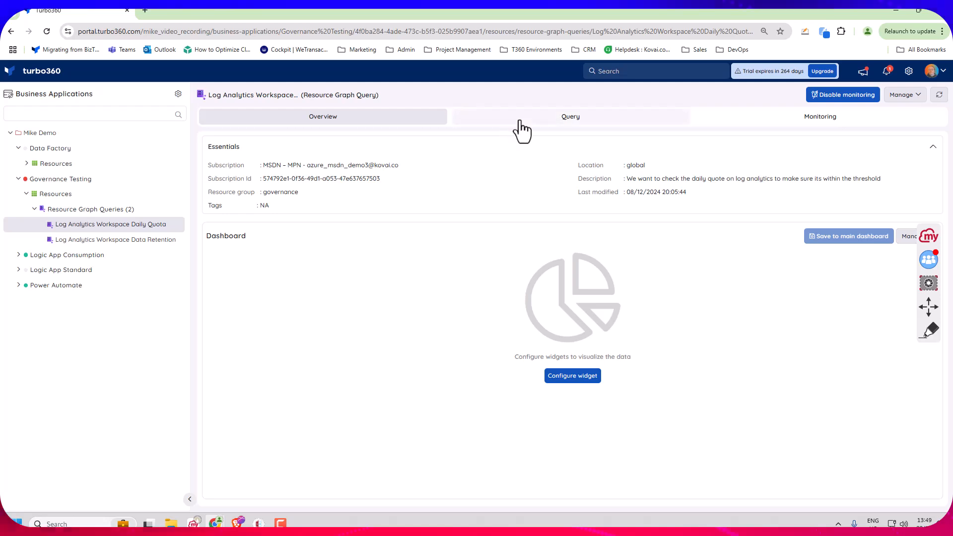
click(520, 122)
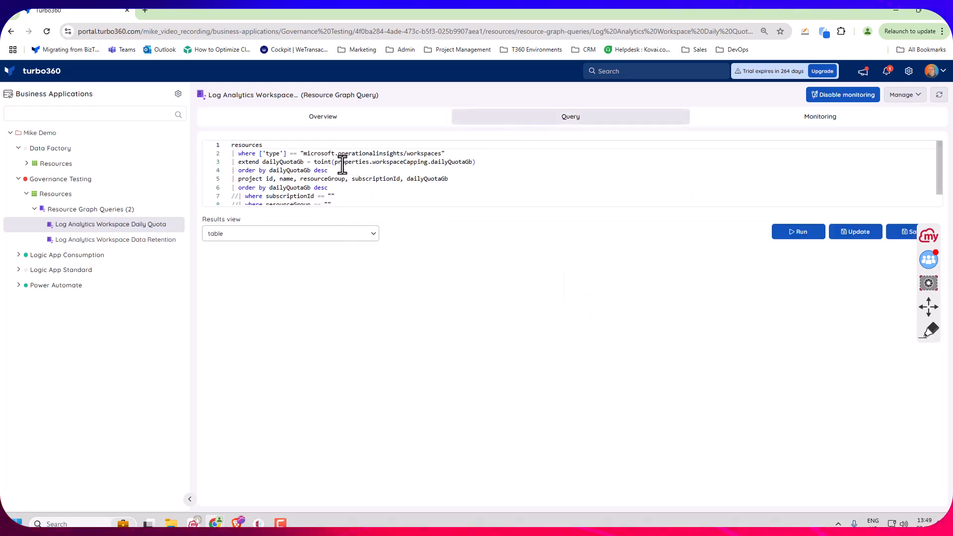
click(801, 234)
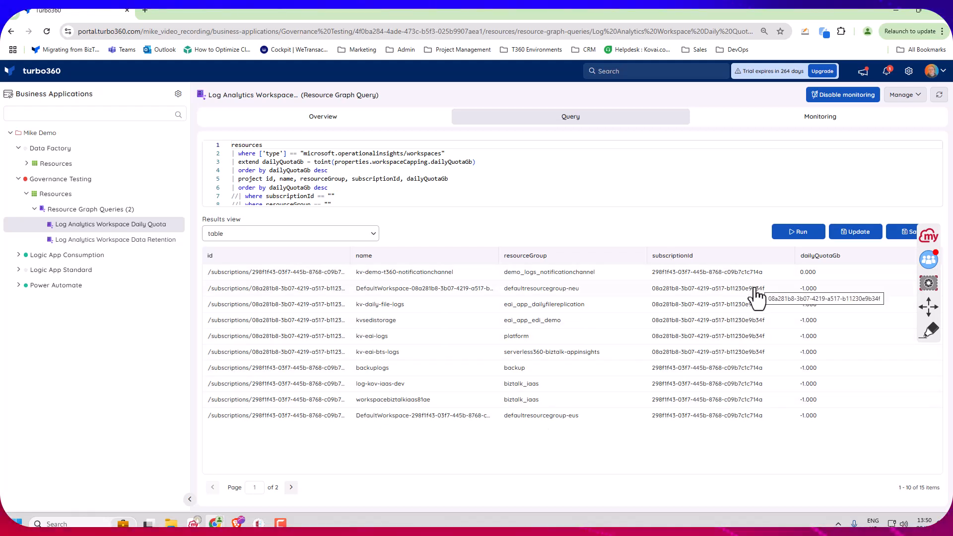
click(379, 120)
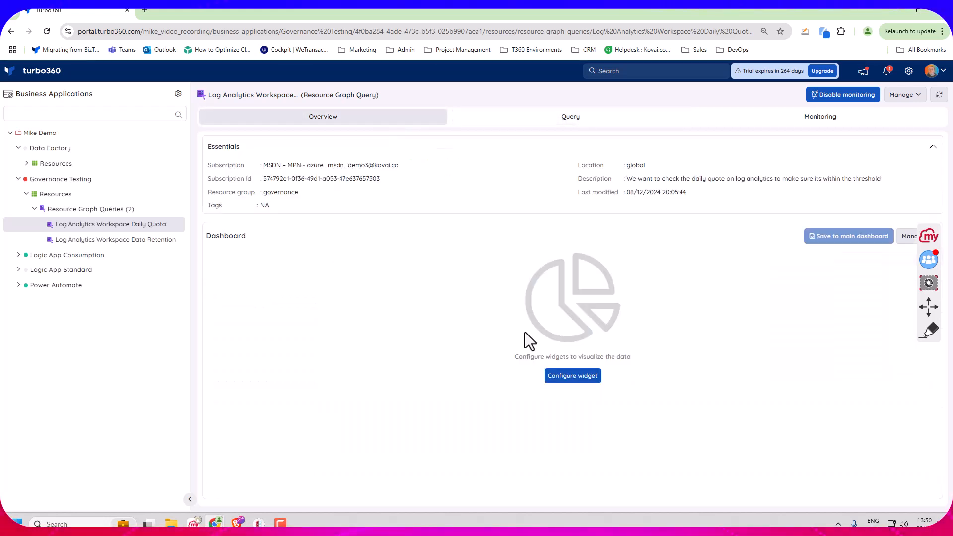
click(571, 378)
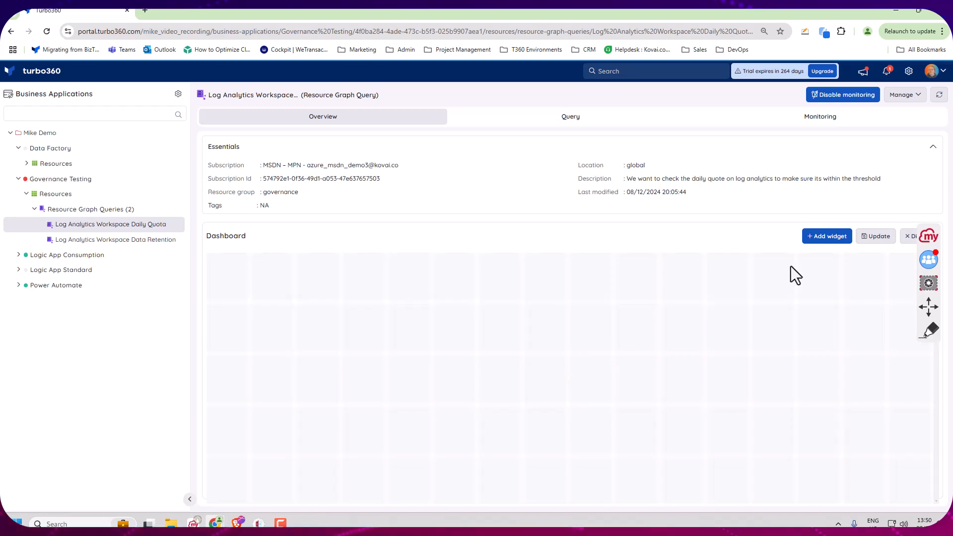
click(822, 241)
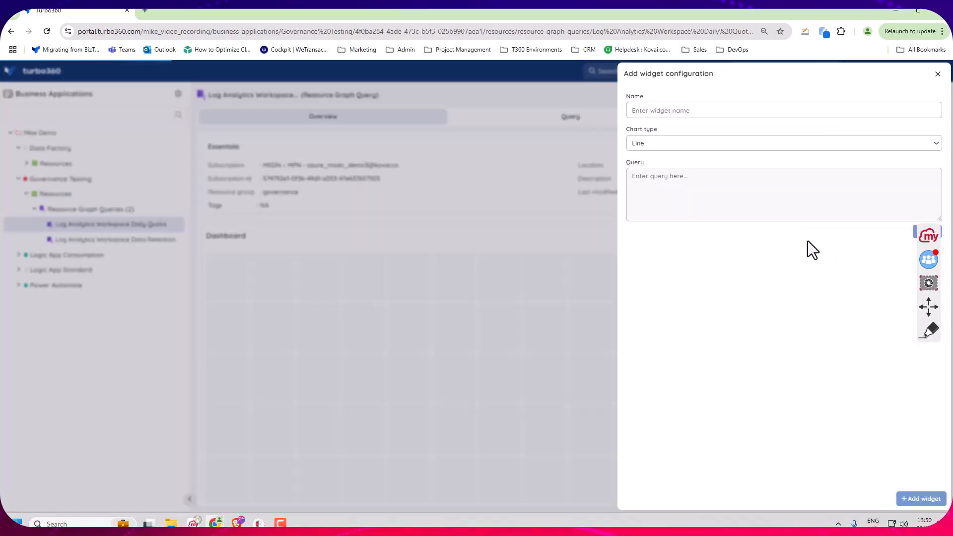
click(657, 146)
click(659, 180)
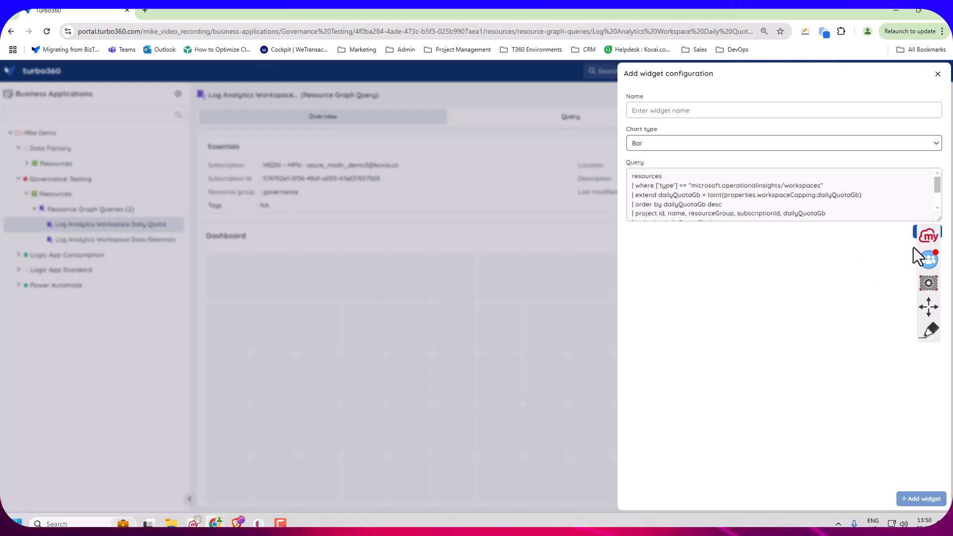
drag(930, 308, 940, 375)
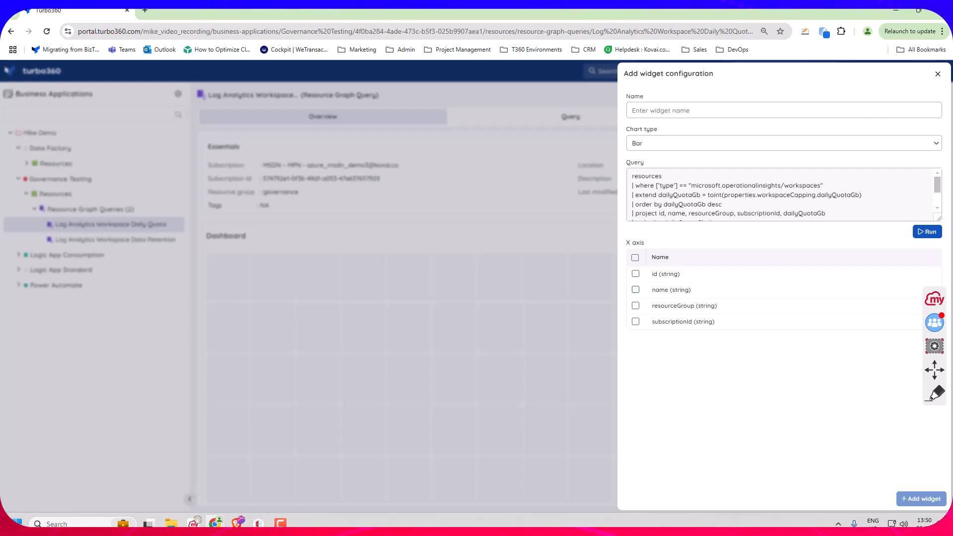
click(938, 73)
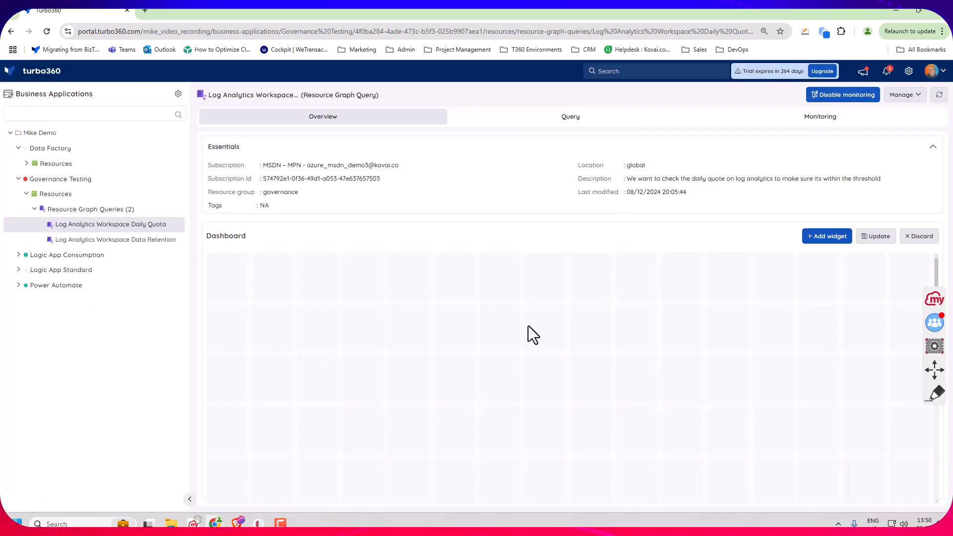
Examine the Daily Quota monitoring rule's quota filter and its warning and error thresholds, and update the rule with its existing values.
click(815, 125)
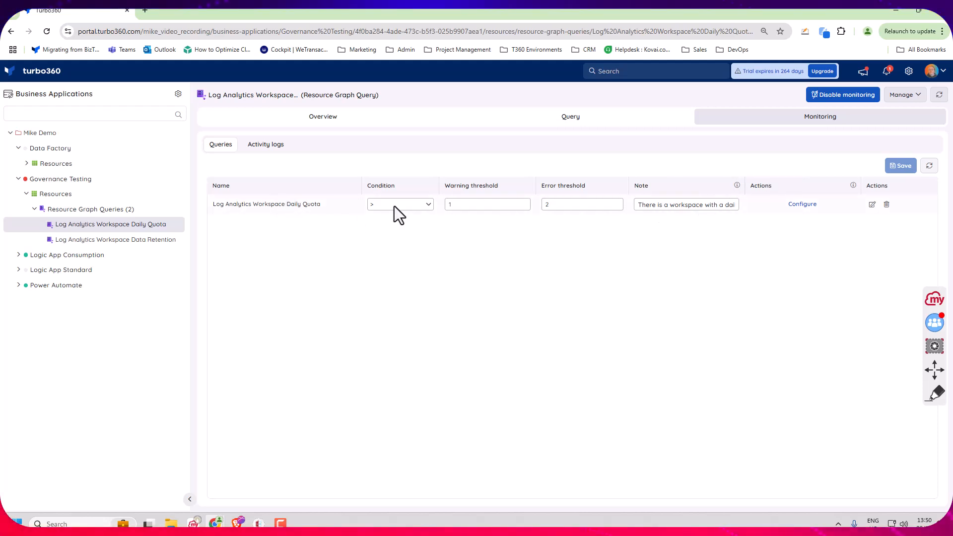
click(873, 205)
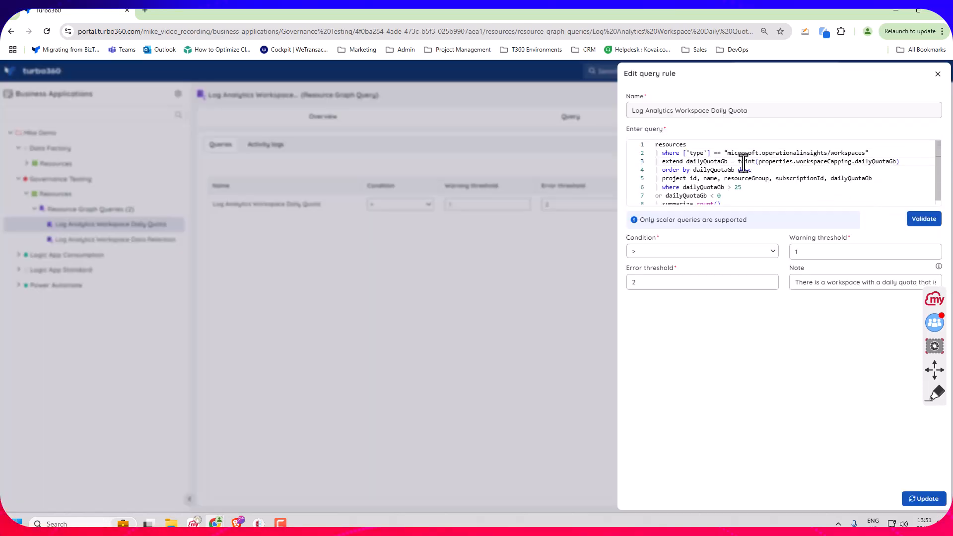
scroll(750, 172, down, 1)
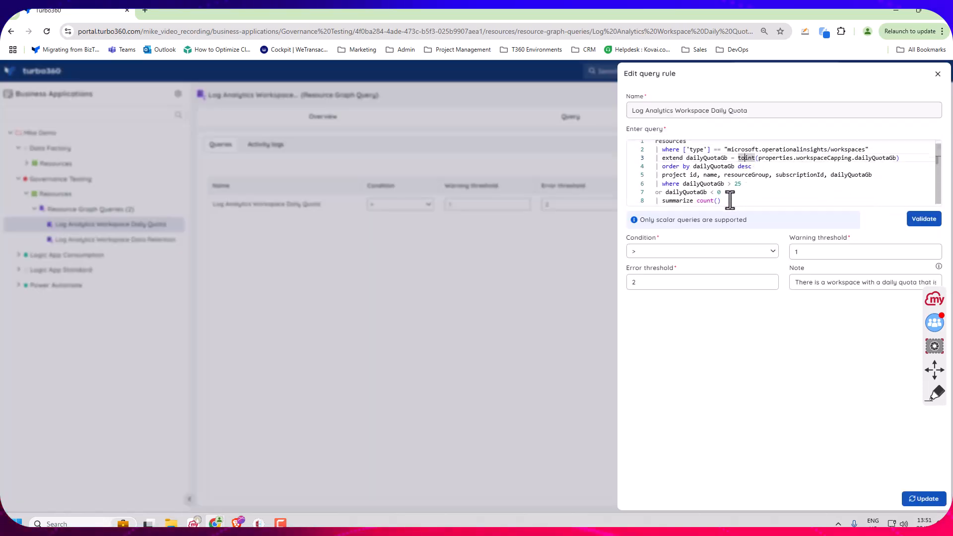
drag(728, 200, 654, 185)
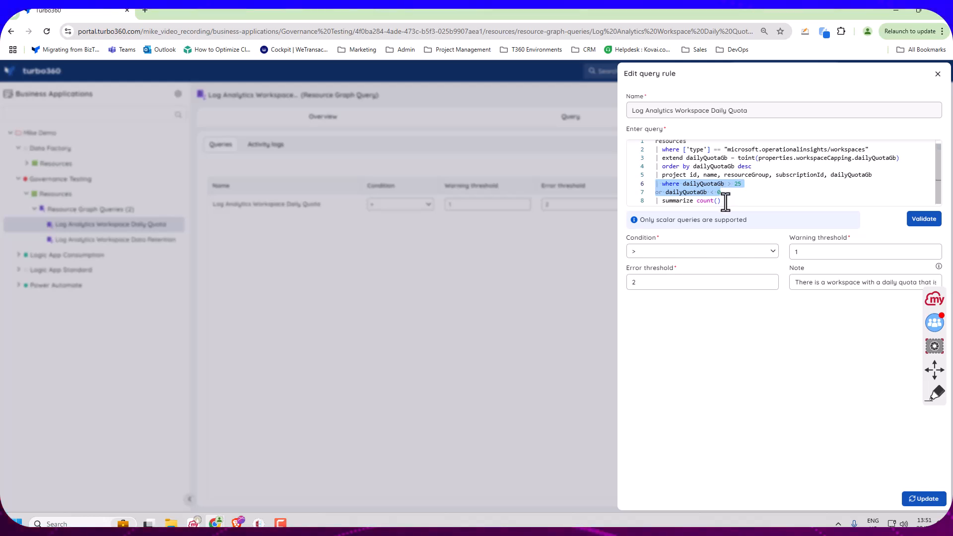
double_click(800, 252)
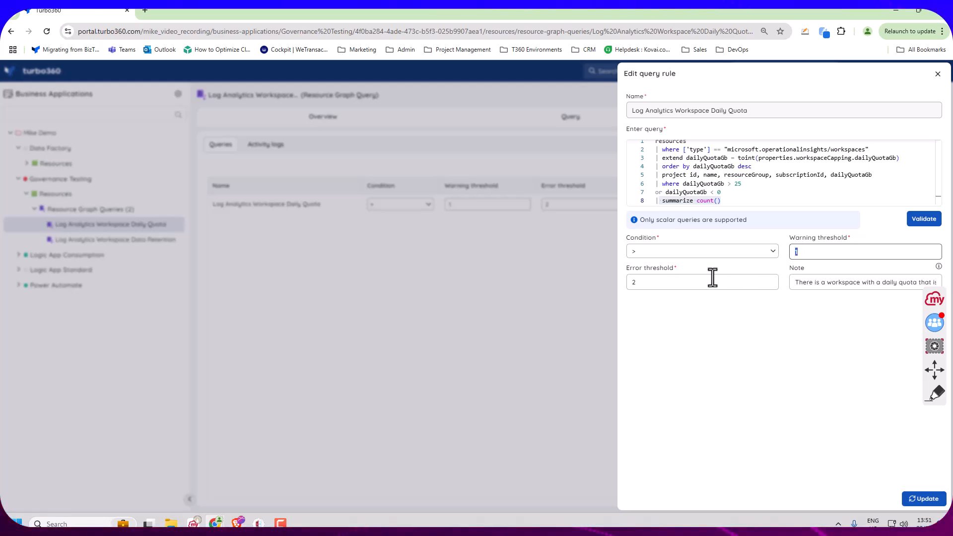
click(637, 286)
click(916, 496)
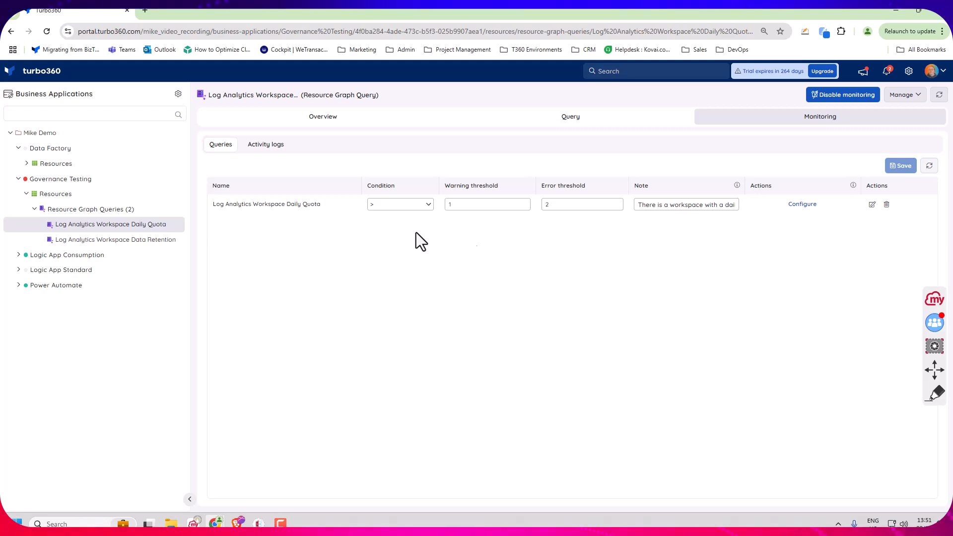
Open the Log Analytics Workspace Data Retention query, examine its retentionInDays line and run it with table results.
click(115, 240)
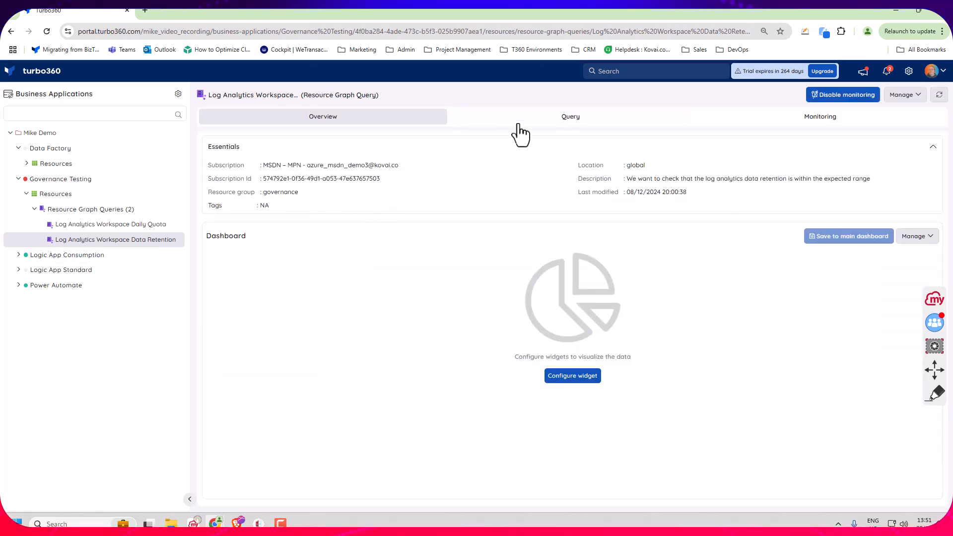
click(519, 119)
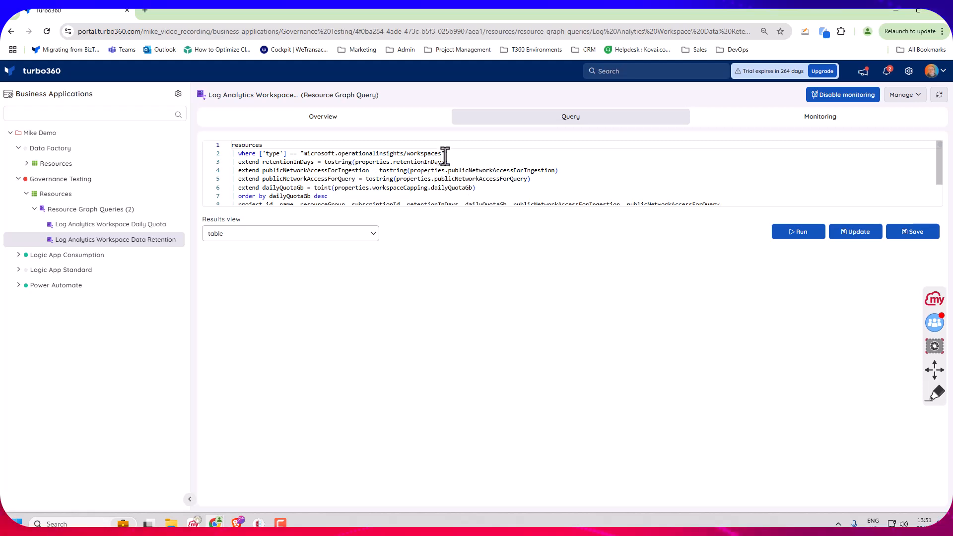
drag(447, 163, 233, 164)
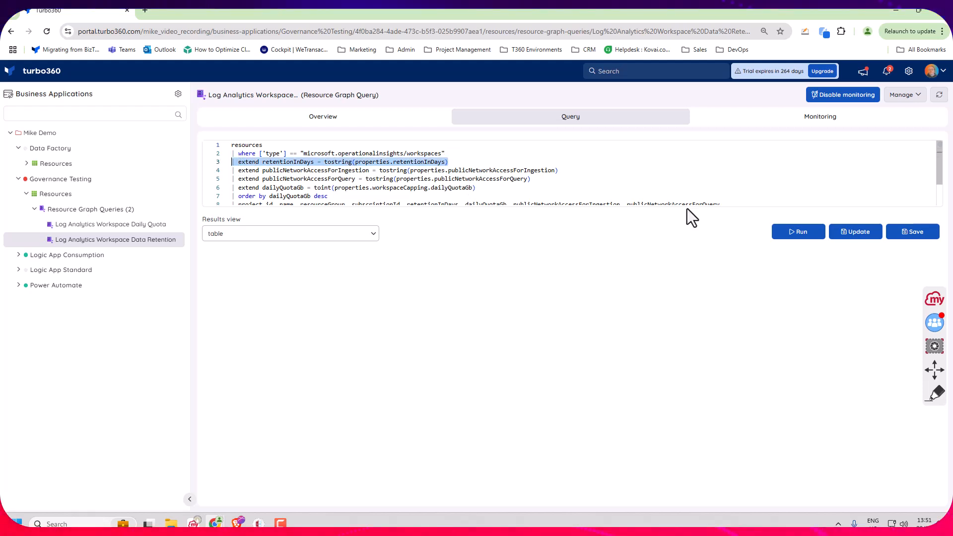
click(802, 234)
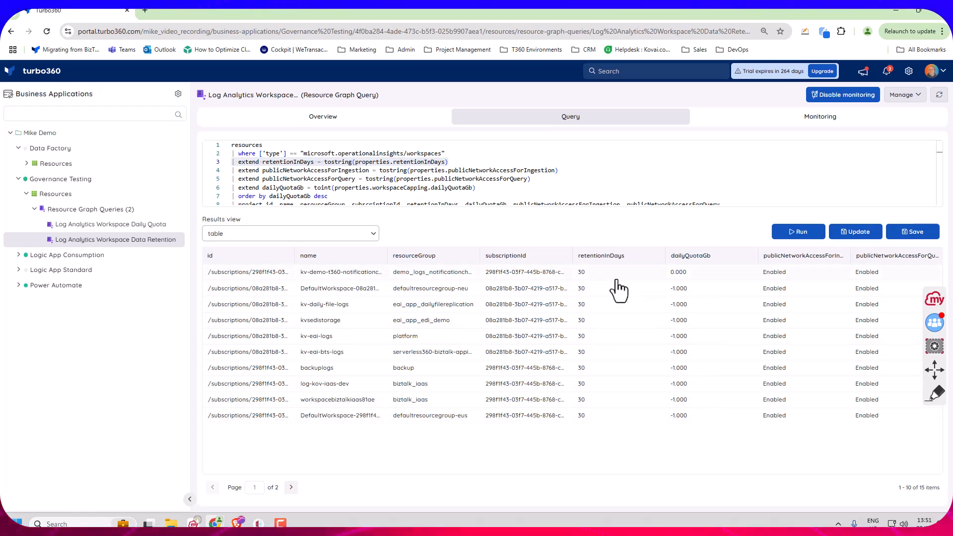
Open the Data Retention monitoring rule for editing, examine its retentionInDays > 90 filter and validate the rule's query.
click(753, 121)
click(872, 204)
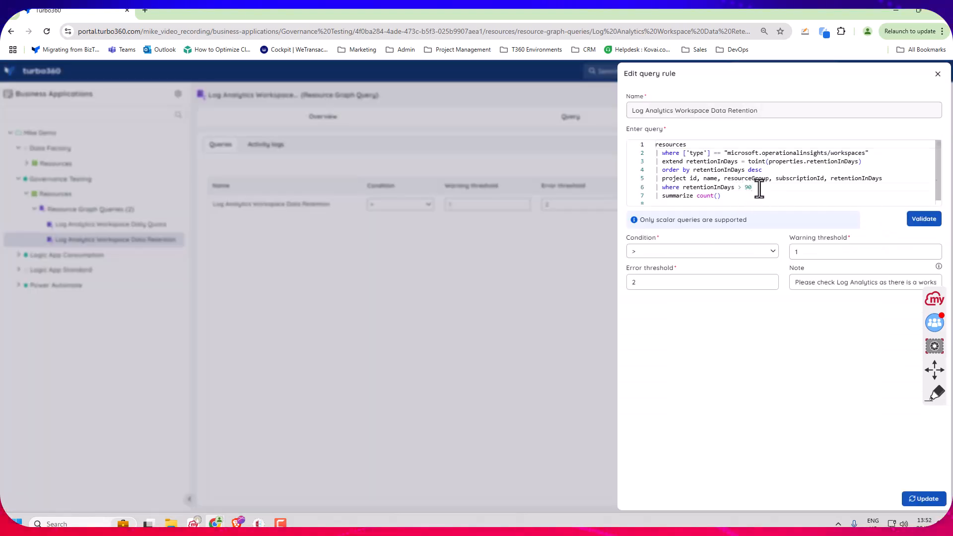
drag(753, 188, 683, 189)
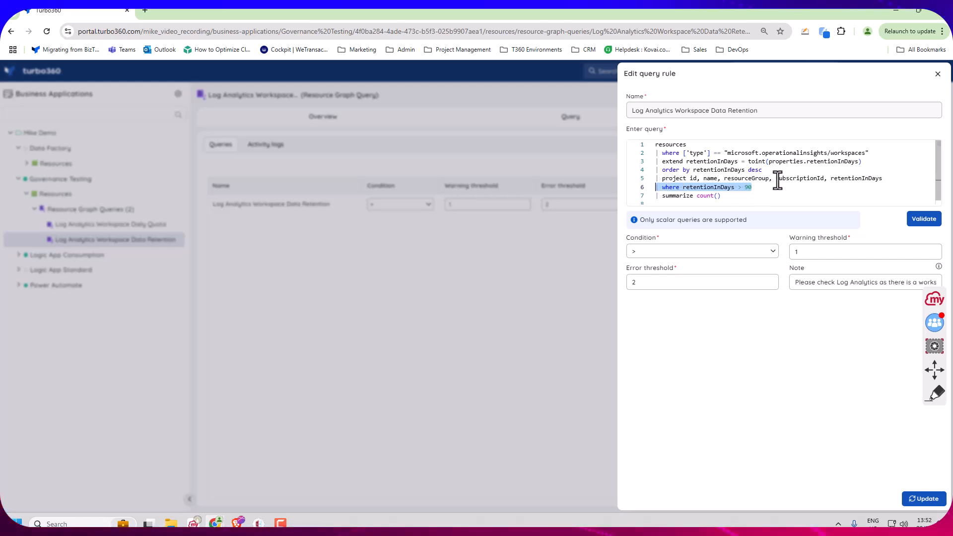
drag(721, 196, 654, 145)
click(735, 187)
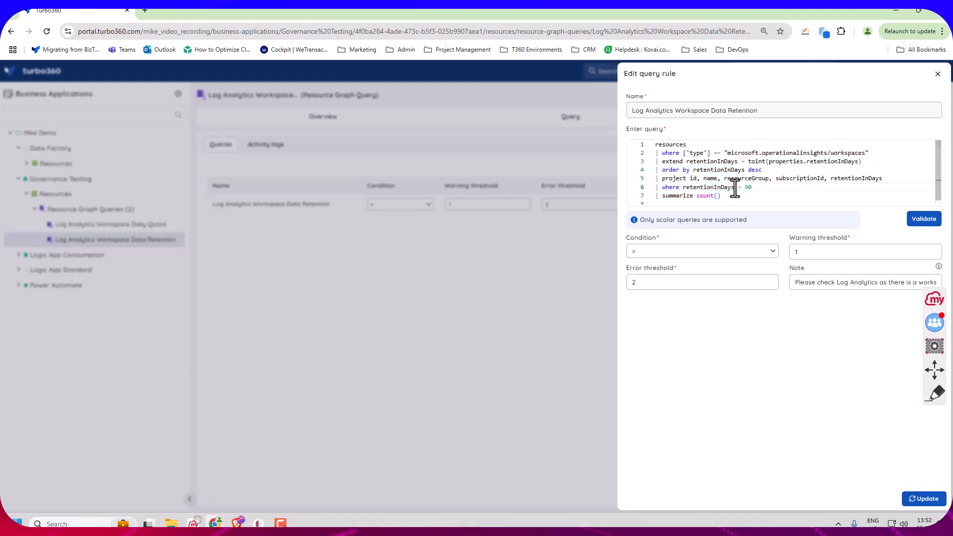
click(929, 219)
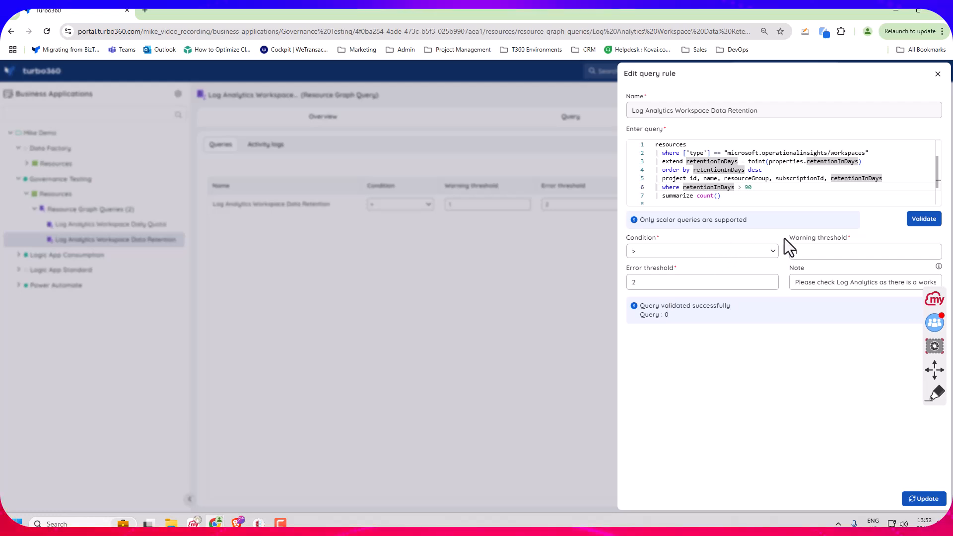
Set the Data Retention rule's warning threshold to 0 and error threshold to 1, and update the rule.
double_click(796, 252)
text(0)
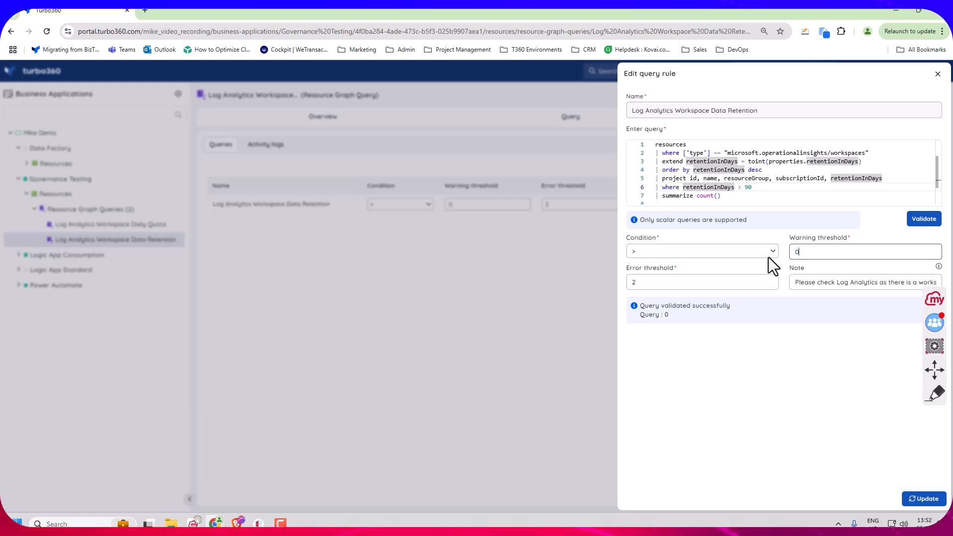
double_click(630, 282)
text(1)
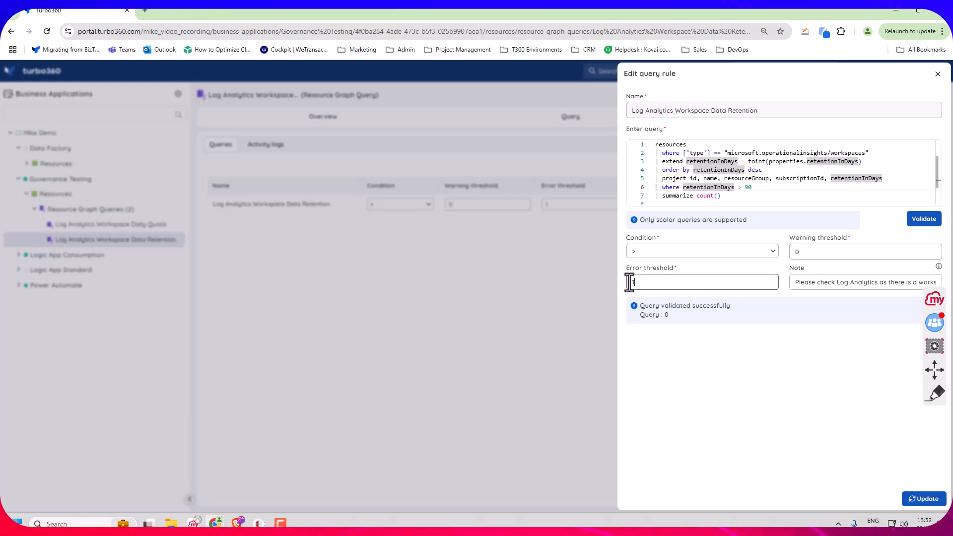
click(924, 499)
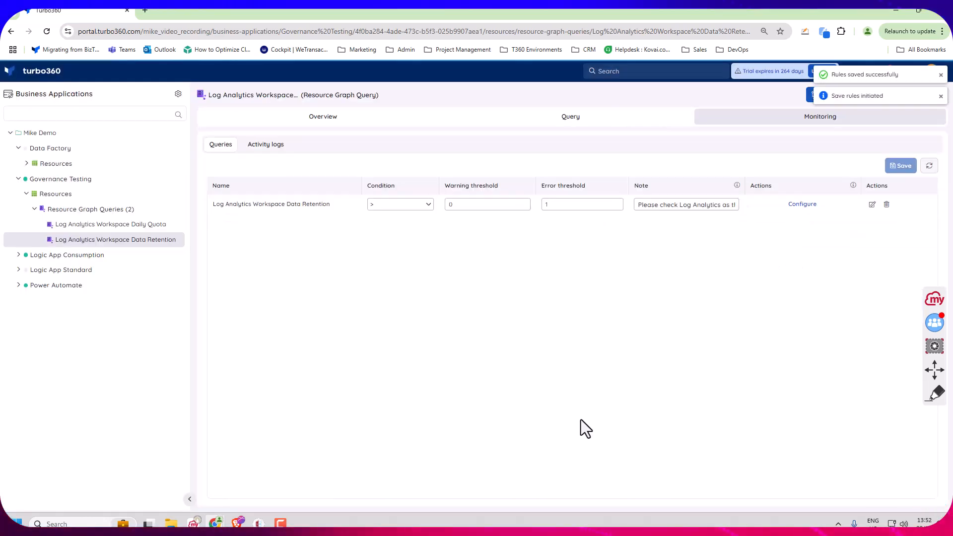